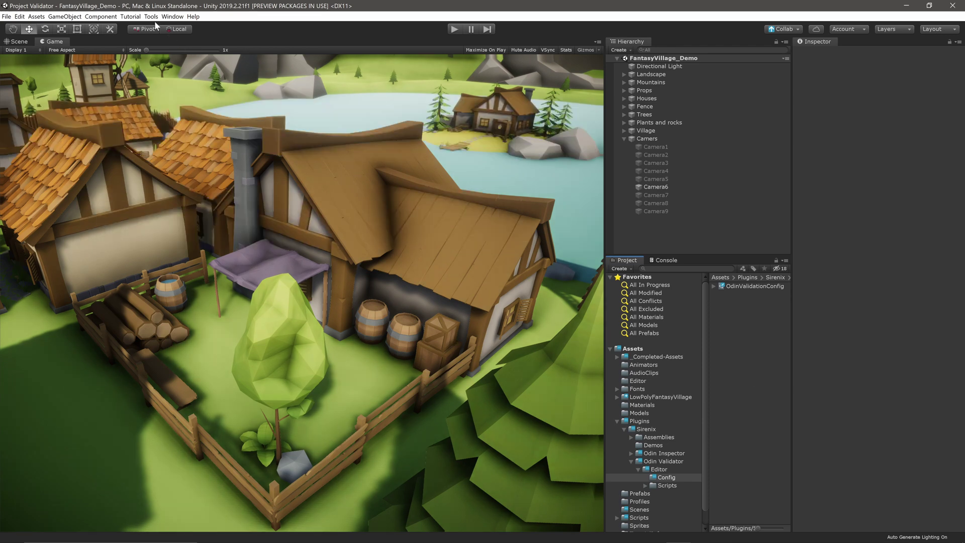
Launch Odin Project Validator from the Tools menu and move its window to the left side of the screen
{"action": "left_click", "coordinate": [150, 16]}
{"action": "left_click", "coordinate": [162, 39]}
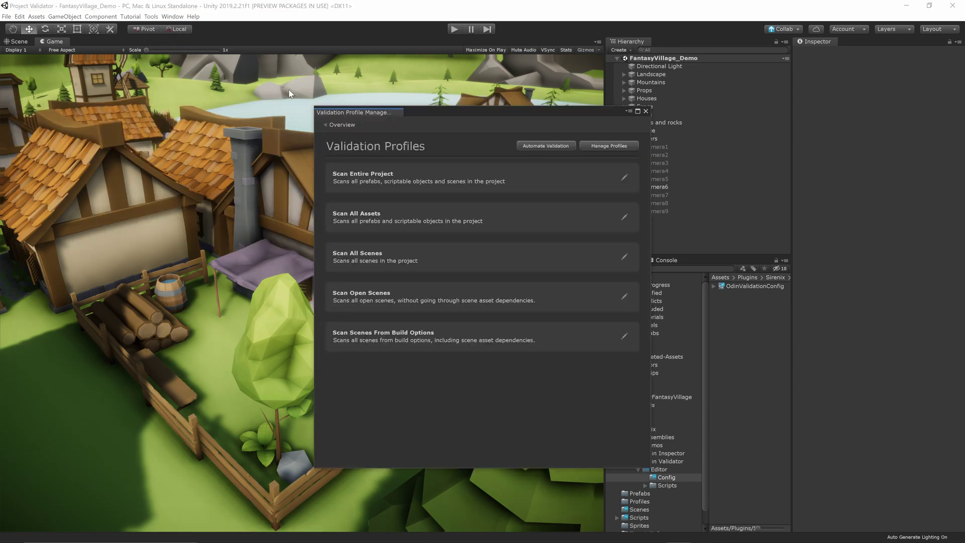
{"action": "left_click_drag", "start_coordinate": [435, 112], "coordinate": [131, 113]}
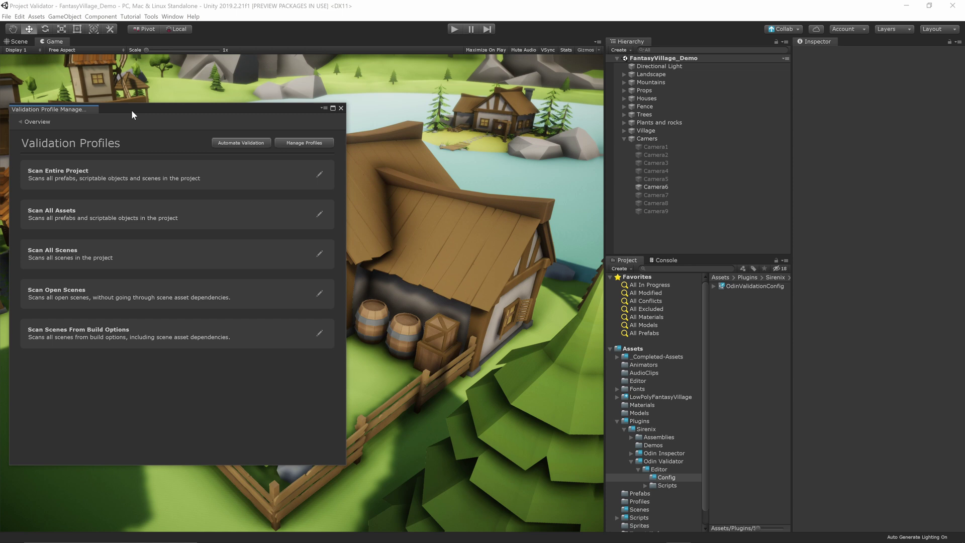
Show OdinValidationConfig through Manage Profiles and start a new profile with Create New Profile
{"action": "left_click", "coordinate": [285, 144]}
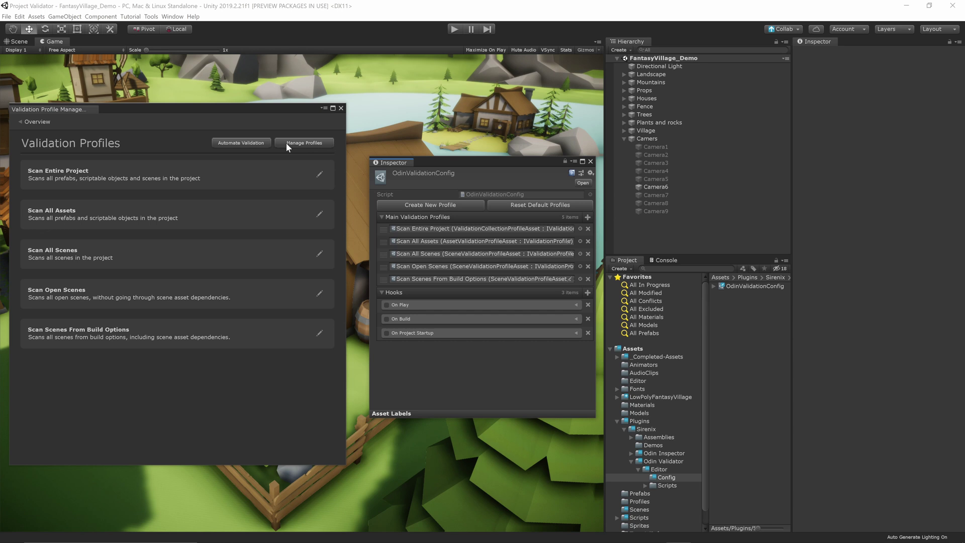
{"action": "left_click", "coordinate": [465, 203]}
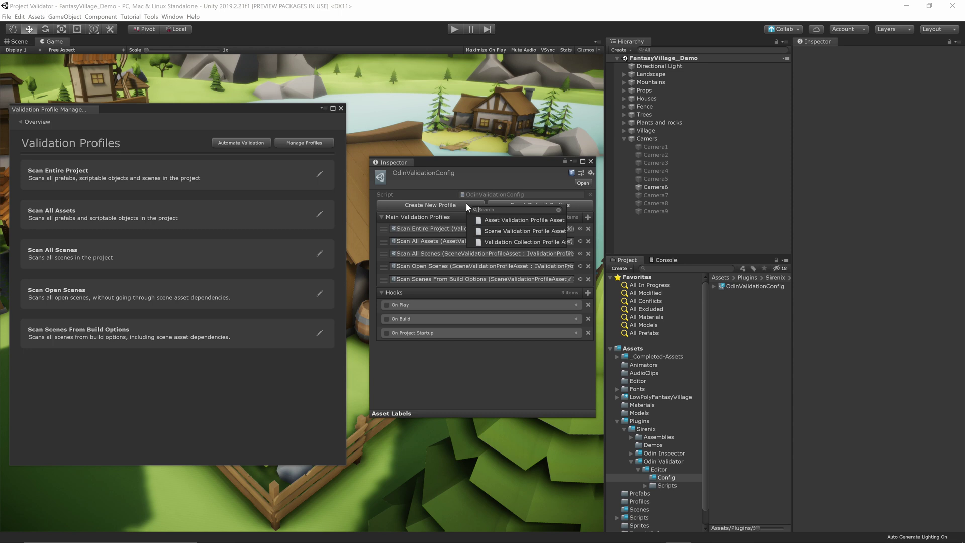
Create an asset validation profile saved and named 'Example Asset Profile'
{"action": "left_click", "coordinate": [500, 220]}
{"action": "type", "text": "Example Asset Profile"}
{"action": "key", "text": "Return"}
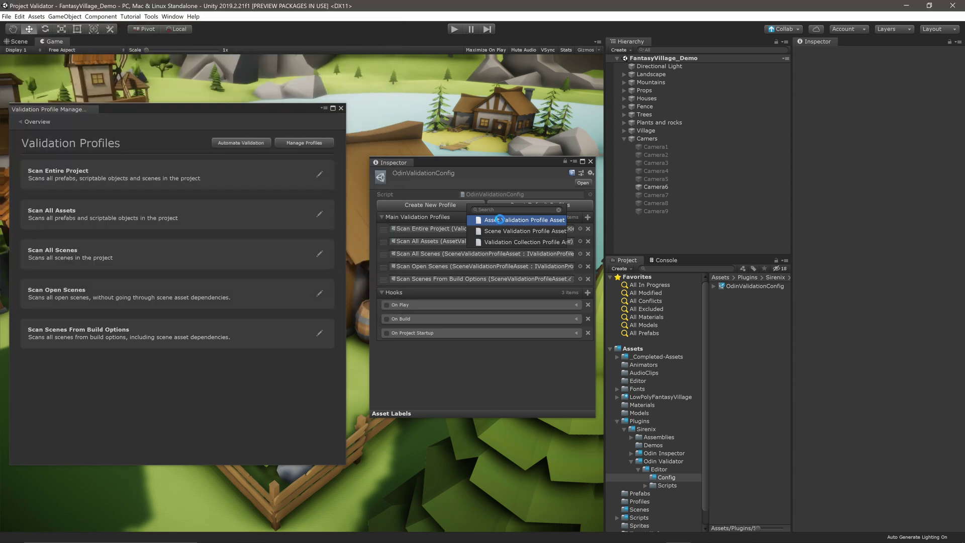
{"action": "left_click", "coordinate": [905, 83]}
{"action": "type", "text": "Example Asset Profile"}
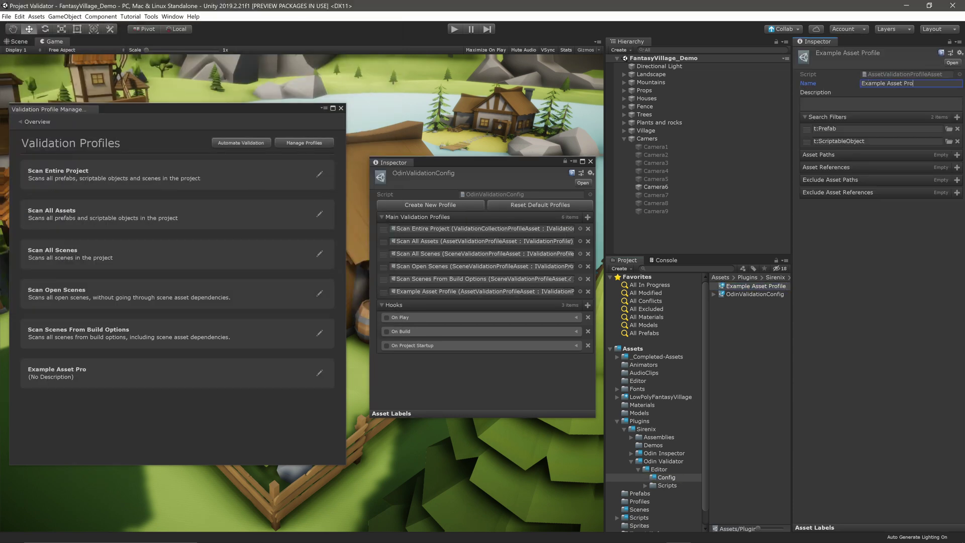
Create a scene validation profile saved and named 'Example Scene Profile'
{"action": "left_click", "coordinate": [472, 205]}
{"action": "left_click", "coordinate": [499, 231]}
{"action": "type", "text": "Example Scene Profile"}
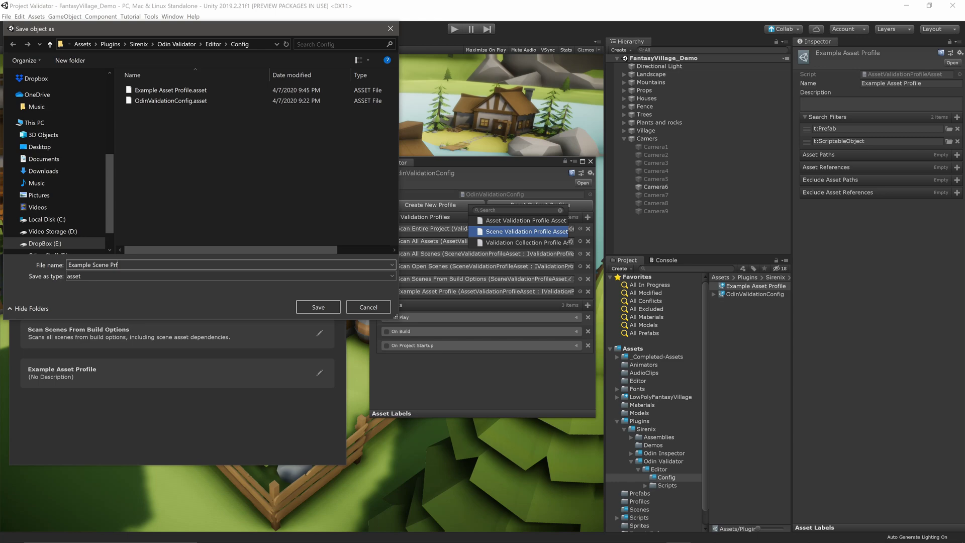
{"action": "key", "text": "Return"}
{"action": "left_click", "coordinate": [904, 83]}
{"action": "type", "text": "Example Scene Profile"}
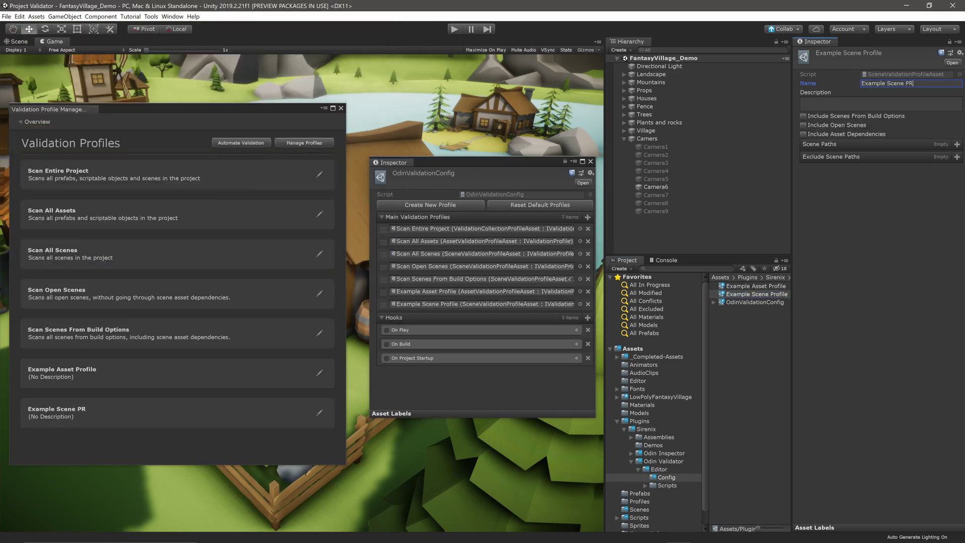
Create a validation collection saved as 'Example Collection' and named 'Example Collection Profile'
{"action": "left_click", "coordinate": [445, 205]}
{"action": "left_click", "coordinate": [480, 246]}
{"action": "type", "text": "Example Collection Prof"}
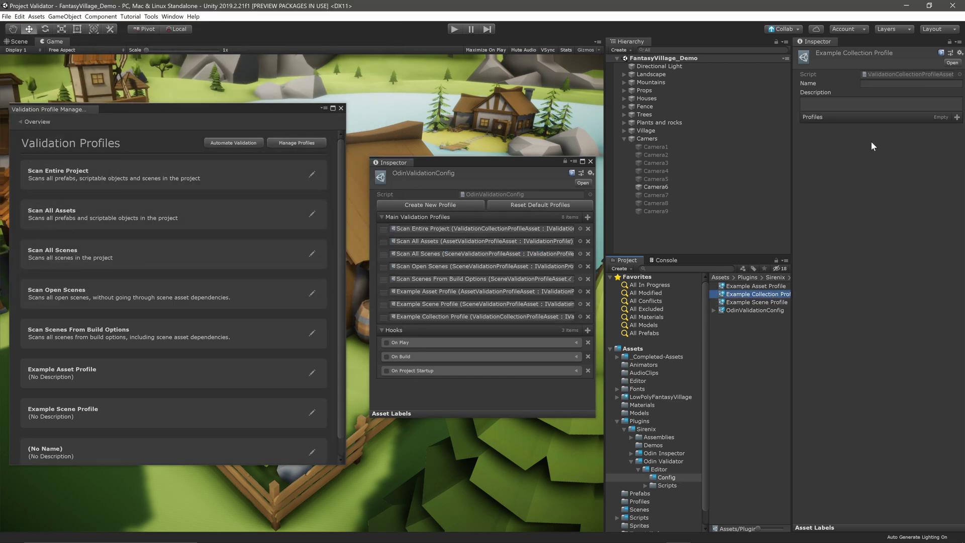
{"action": "left_click", "coordinate": [905, 83]}
{"action": "type", "text": "Example Collection Profile"}
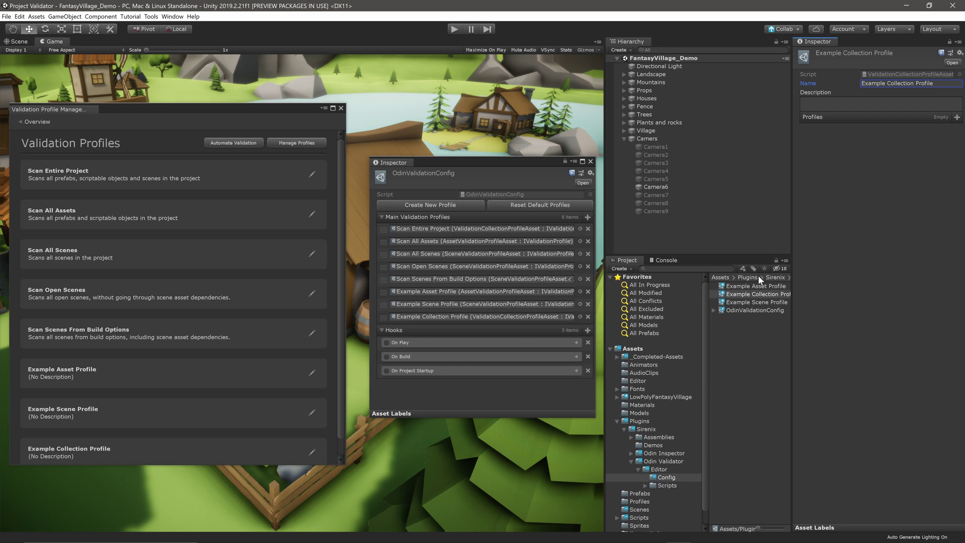
Close the validator configuration and open the Example Asset Profile page
{"action": "left_click", "coordinate": [764, 285]}
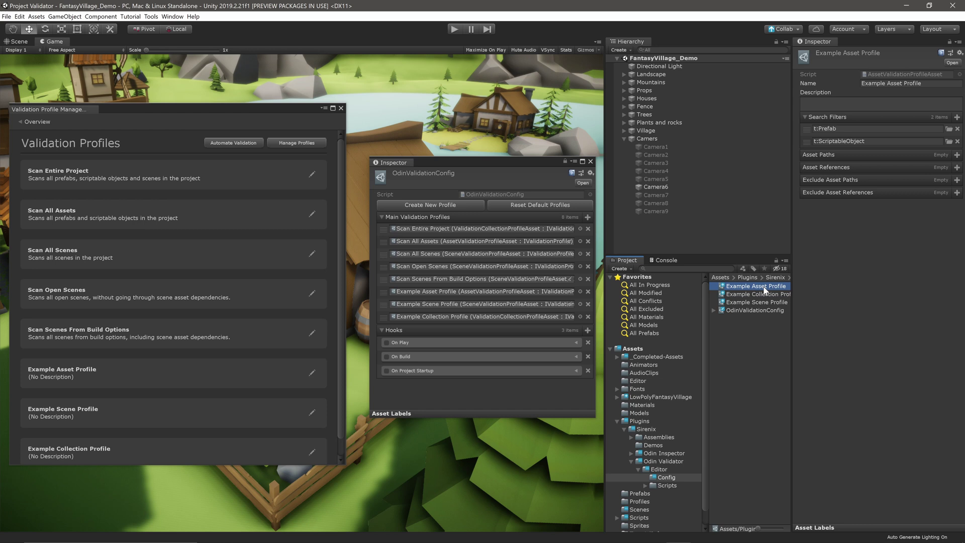
{"action": "left_click", "coordinate": [591, 161]}
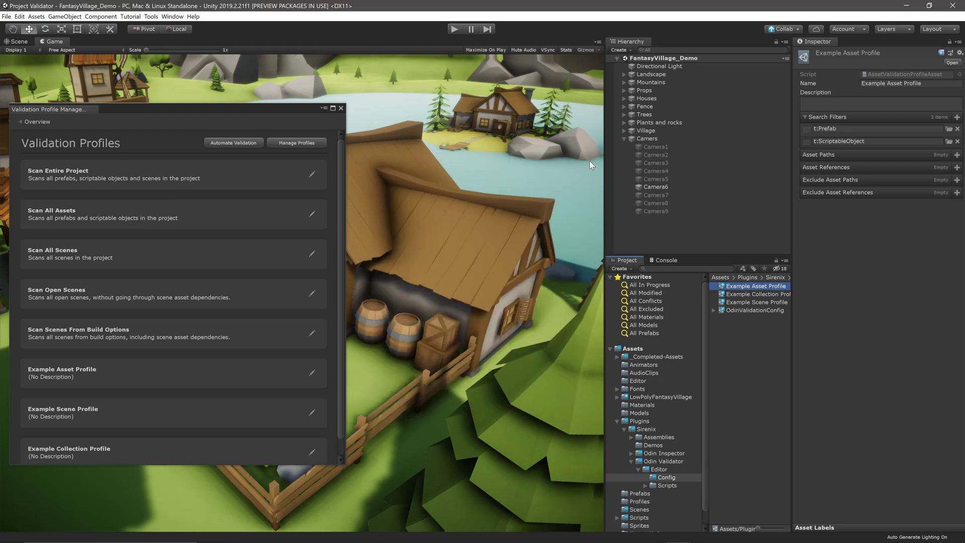
{"action": "left_click", "coordinate": [196, 382]}
Review the Example Asset Profile's t:Prefab and t:ScriptableObject filters, then go back to Overview
{"action": "left_click", "coordinate": [71, 149]}
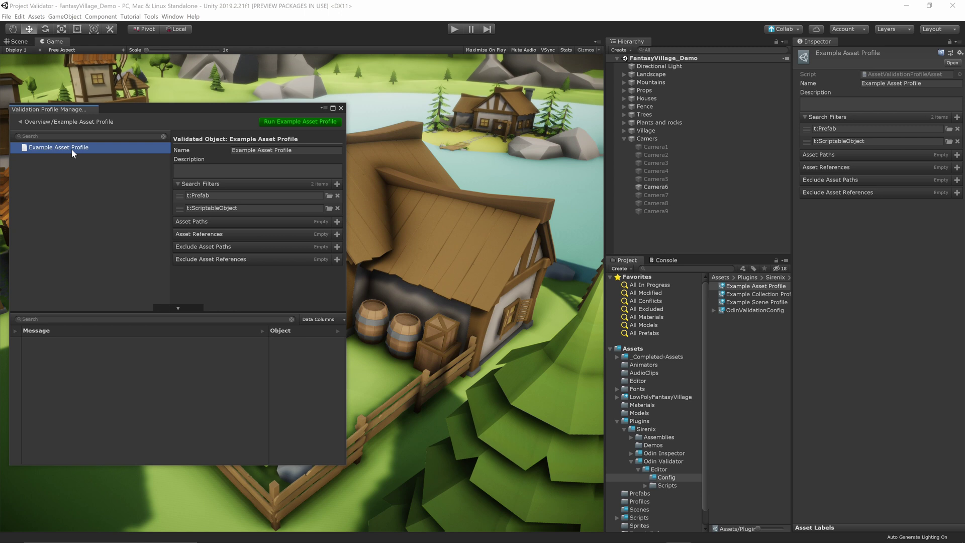
{"action": "left_click", "coordinate": [20, 121]}
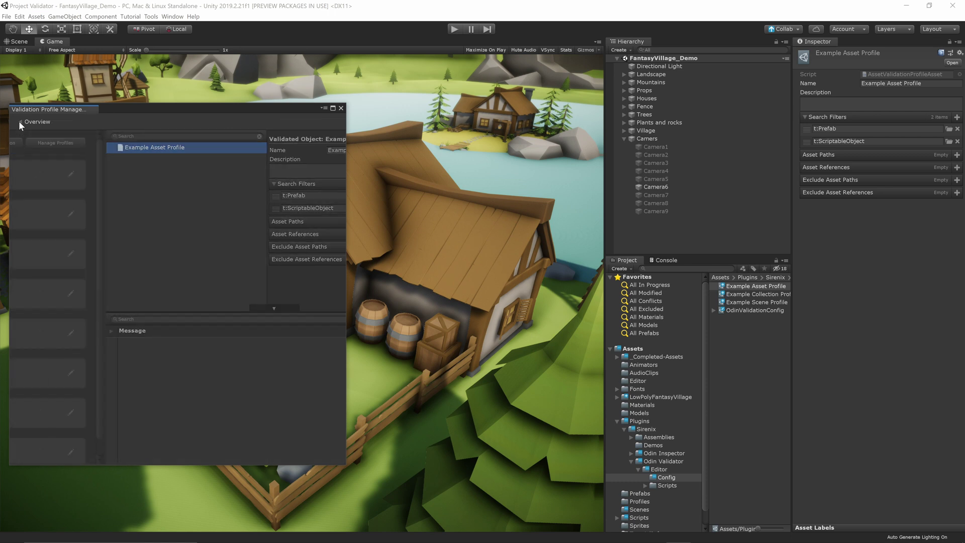
Open Example Scene Profile, inspect its scene settings, and return to Overview
{"action": "left_click", "coordinate": [64, 415]}
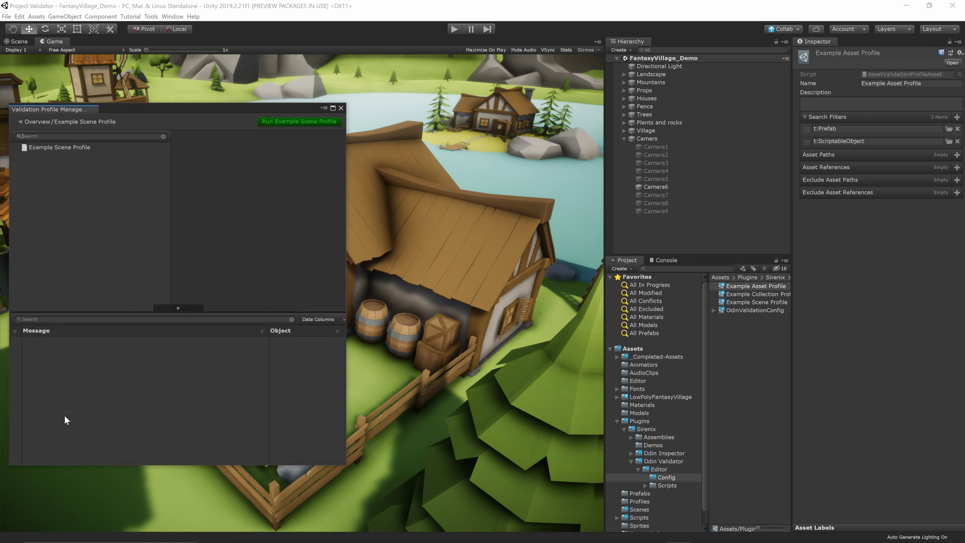
{"action": "left_click", "coordinate": [57, 149]}
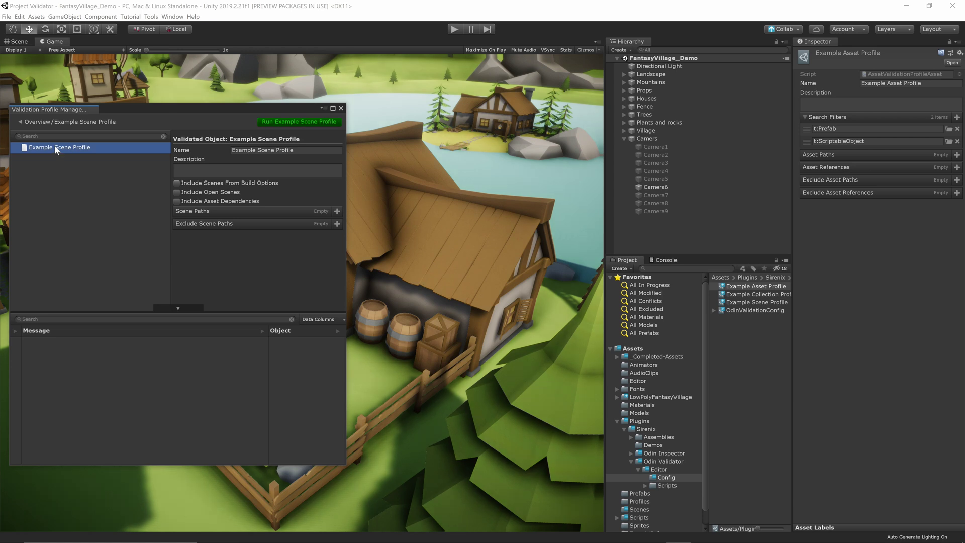
{"action": "left_click", "coordinate": [19, 120]}
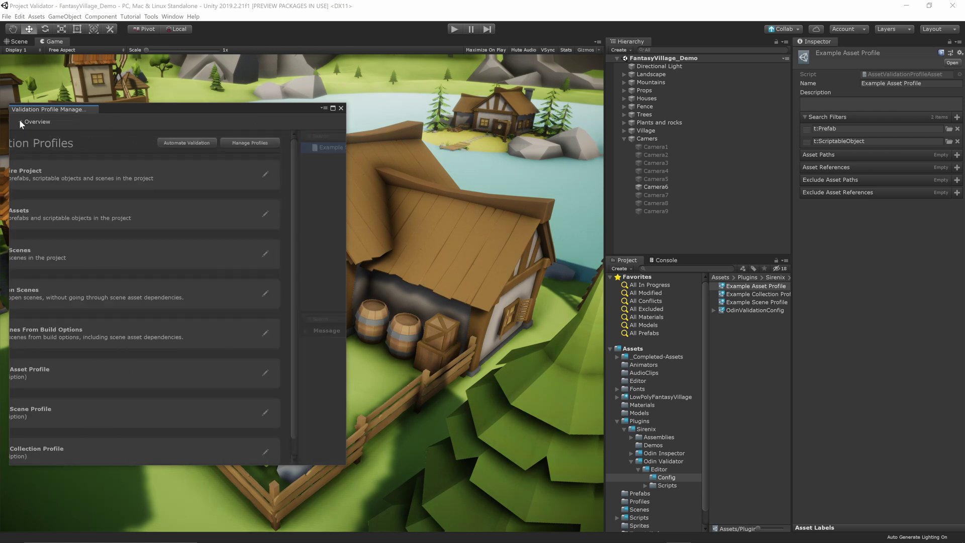
Add Example Asset Profile and Example Scene Profile to Example Collection Profile's Profiles list
{"action": "left_click", "coordinate": [87, 448]}
{"action": "left_click", "coordinate": [65, 148]}
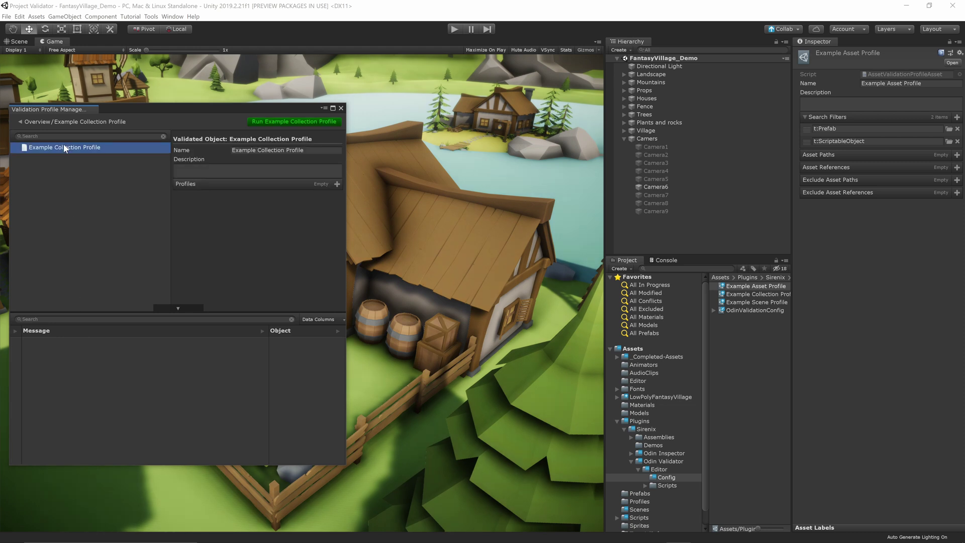
{"action": "left_click", "coordinate": [336, 185]}
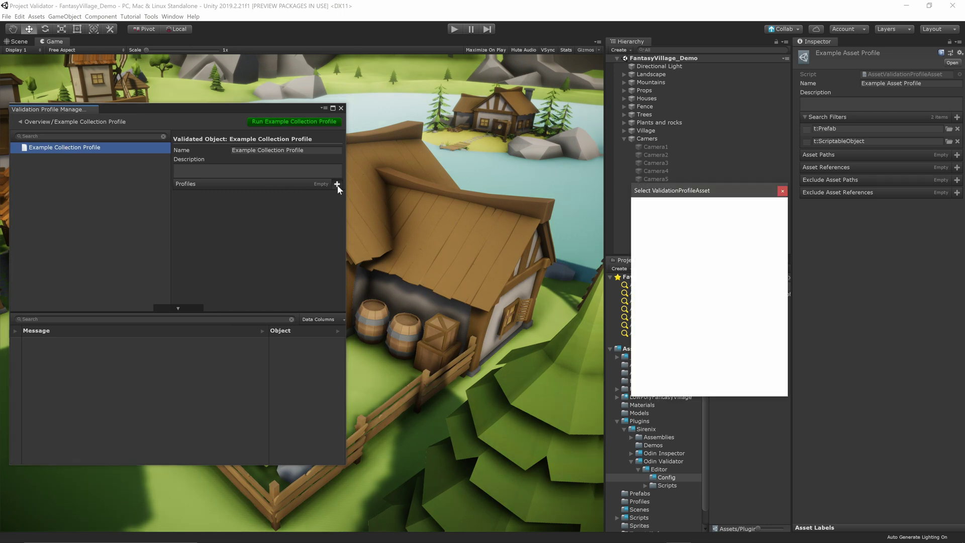
{"action": "left_click", "coordinate": [691, 232]}
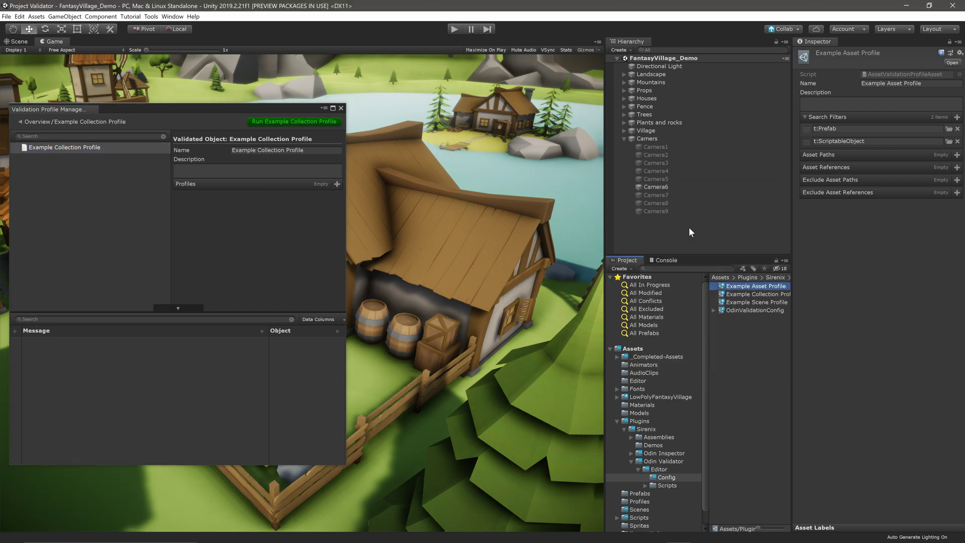
{"action": "left_click", "coordinate": [337, 184]}
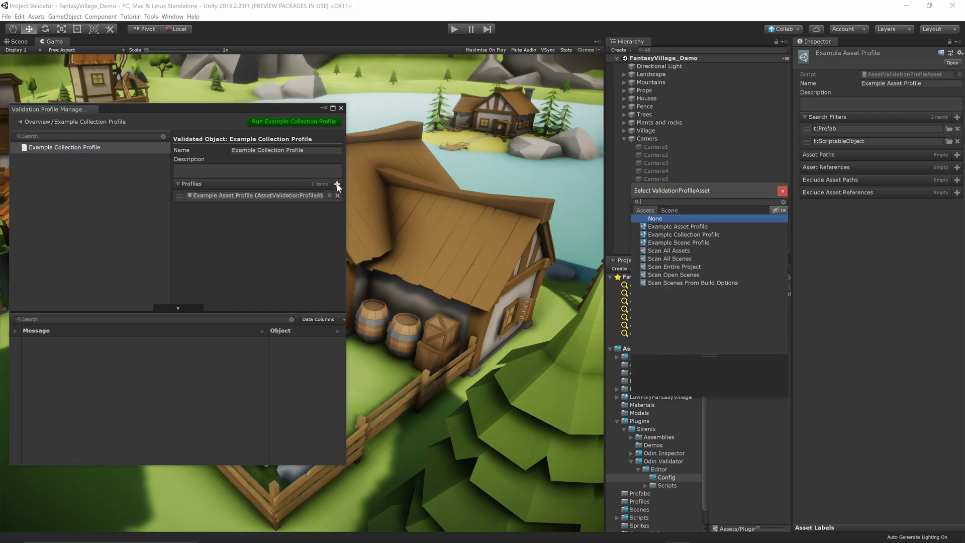
{"action": "left_click", "coordinate": [677, 242]}
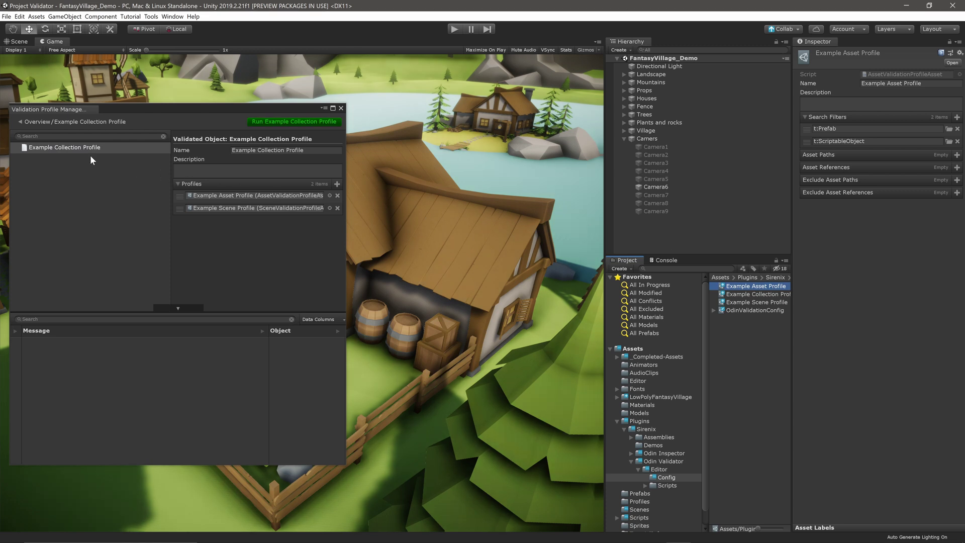
{"action": "left_click", "coordinate": [20, 122]}
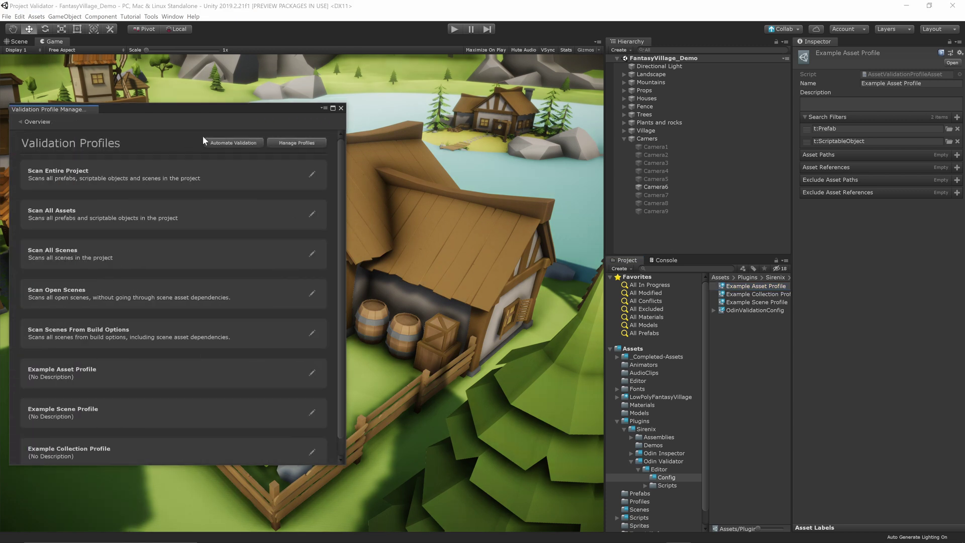
Show the Automate Validation page with its On Play, On Build and On Project Startup hooks
{"action": "left_click", "coordinate": [242, 144]}
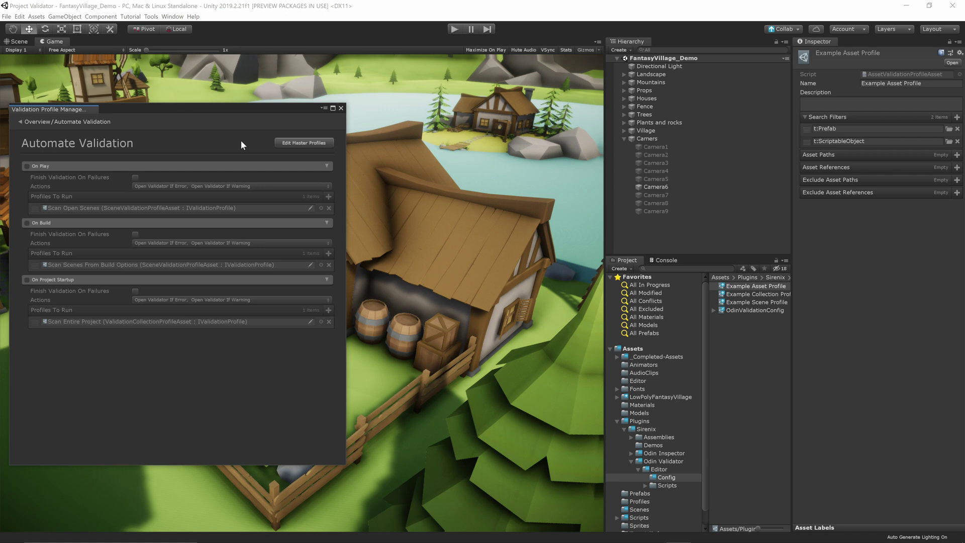
Enable the On Play hook, keeping its action as open validator on errors or warnings
{"action": "left_click", "coordinate": [27, 166]}
{"action": "left_click", "coordinate": [27, 166]}
{"action": "left_click", "coordinate": [27, 166]}
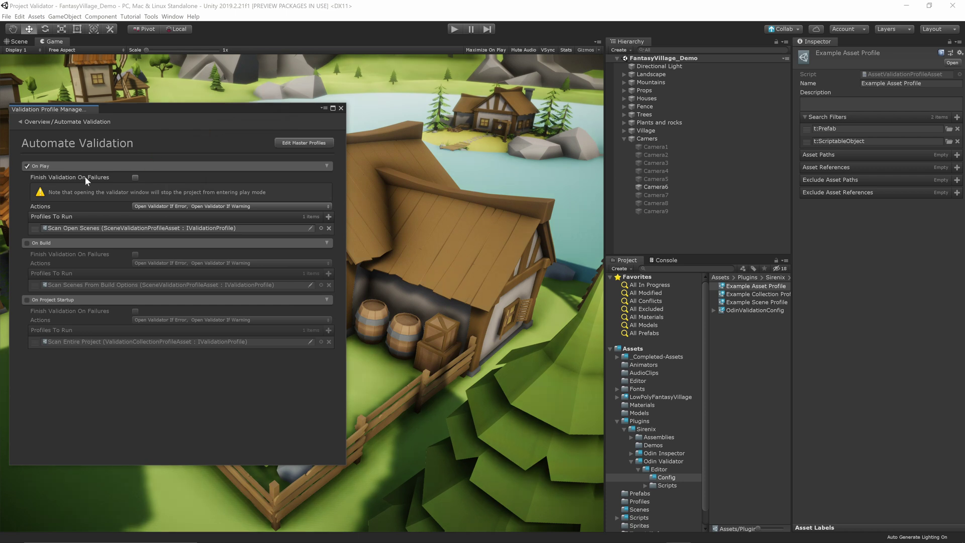
{"action": "left_click", "coordinate": [182, 206]}
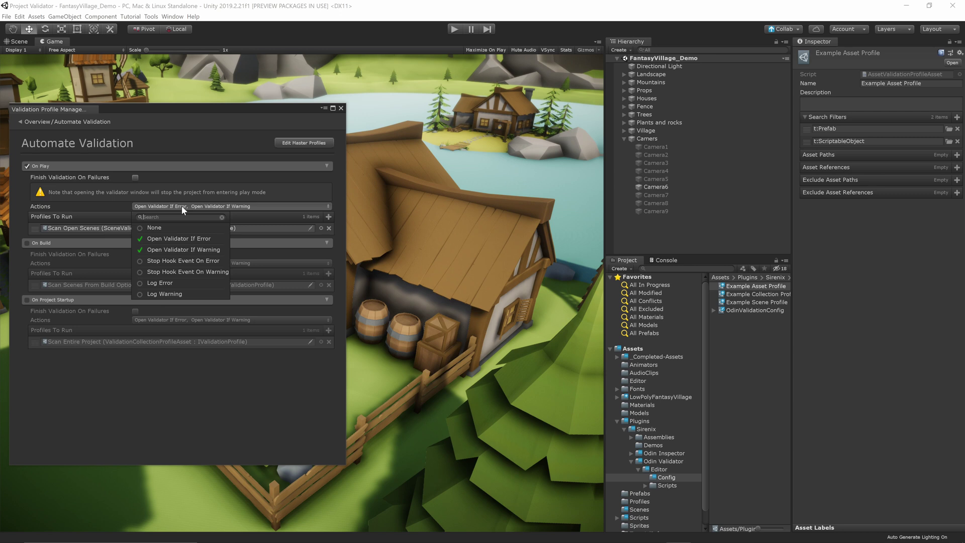
Leave Scan Open Scenes as the only on-play profile, closing the picker with no changes
{"action": "left_click", "coordinate": [330, 217]}
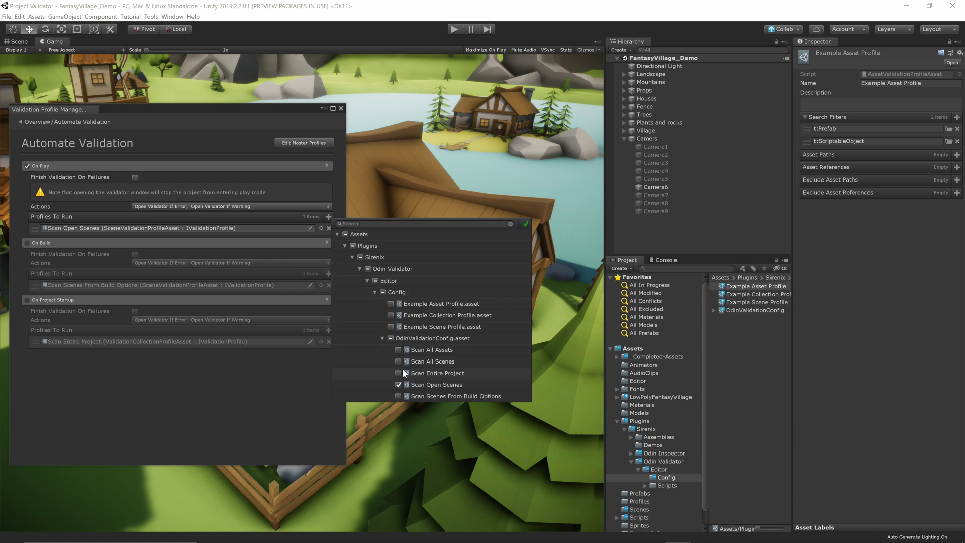
{"action": "left_click", "coordinate": [391, 315]}
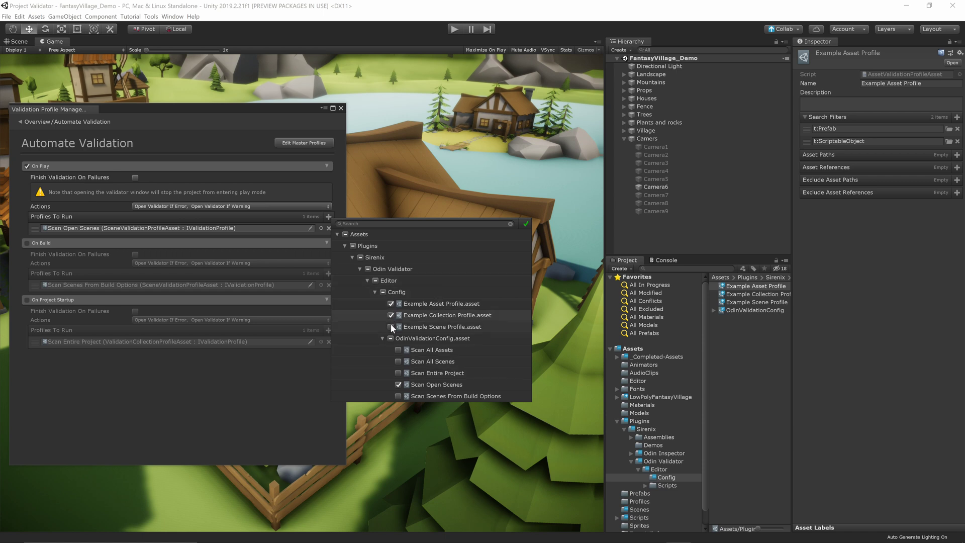
{"action": "left_click", "coordinate": [390, 327]}
{"action": "left_click", "coordinate": [391, 327]}
{"action": "left_click", "coordinate": [390, 315]}
{"action": "left_click", "coordinate": [390, 303]}
{"action": "left_click", "coordinate": [524, 225]}
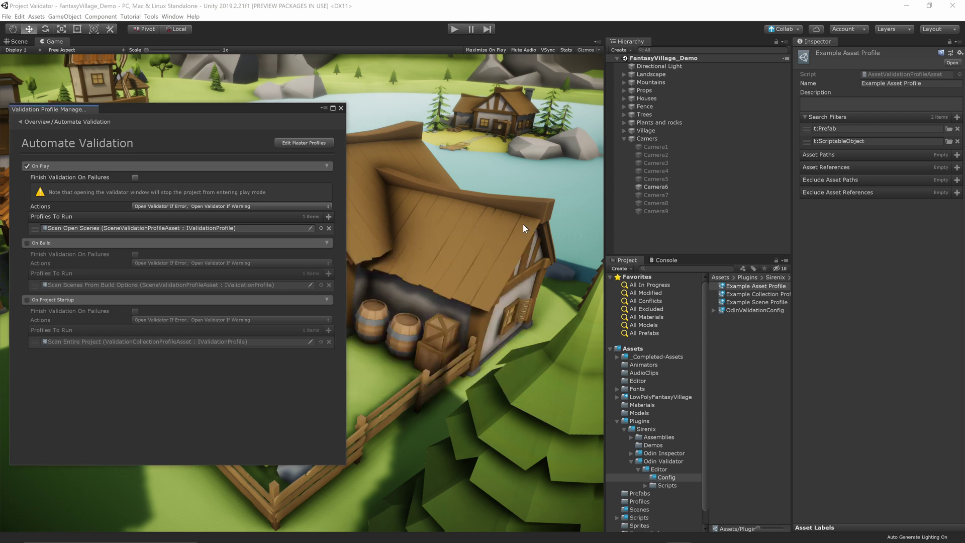
Enter play mode to validate open scenes and view Camers - Profiler Test's required-field errors
{"action": "left_click", "coordinate": [450, 32]}
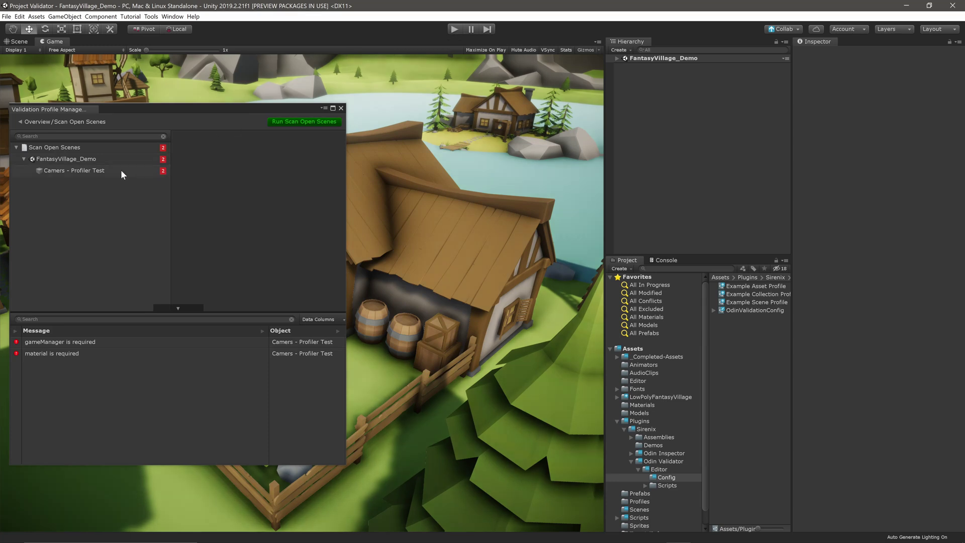
{"action": "left_click", "coordinate": [121, 170]}
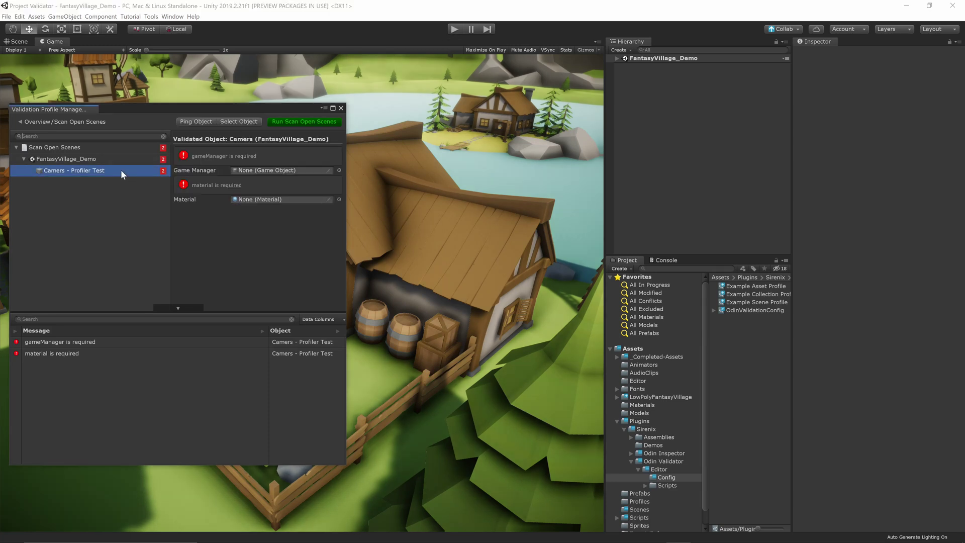